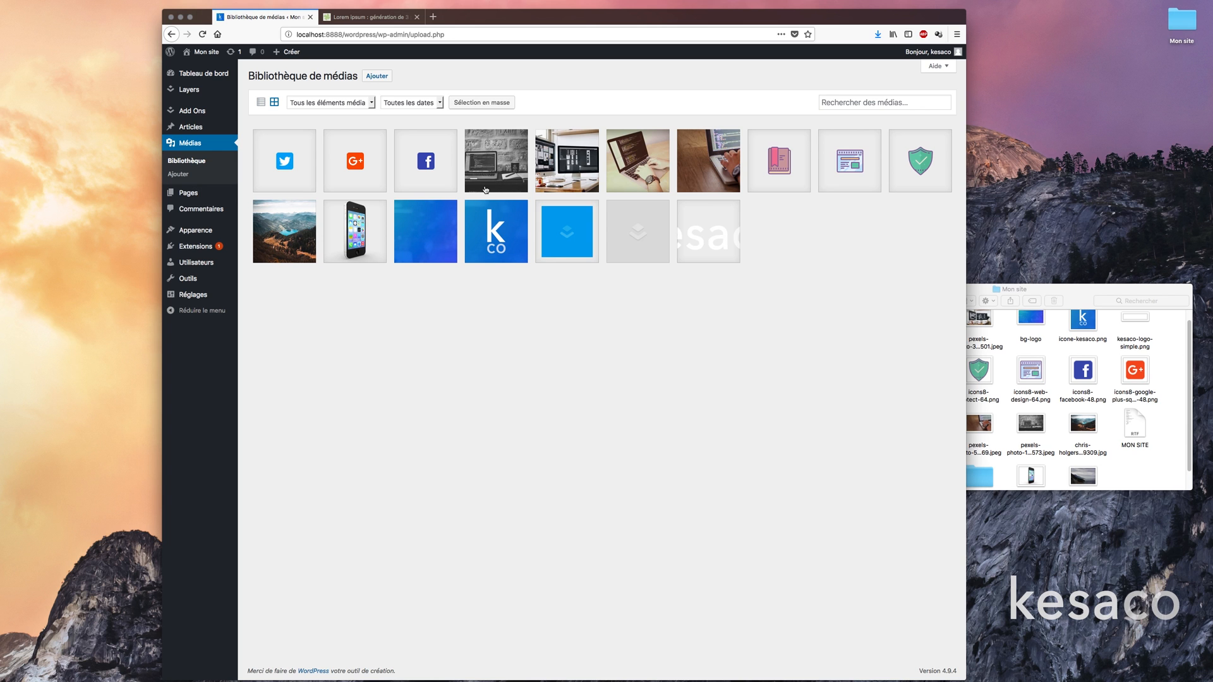
Upload image-grand-format.jpg from the Mon site folder to the WordPress media library
left_click(1132, 475)
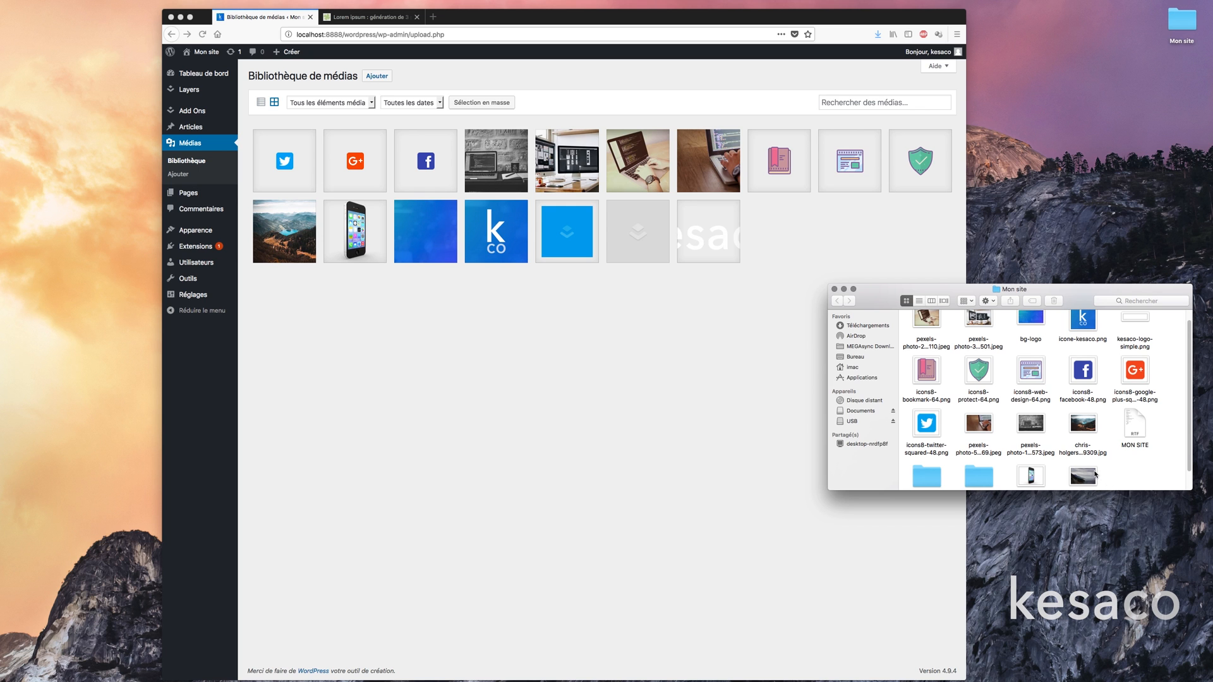
scroll(1094, 473, "down", 2)
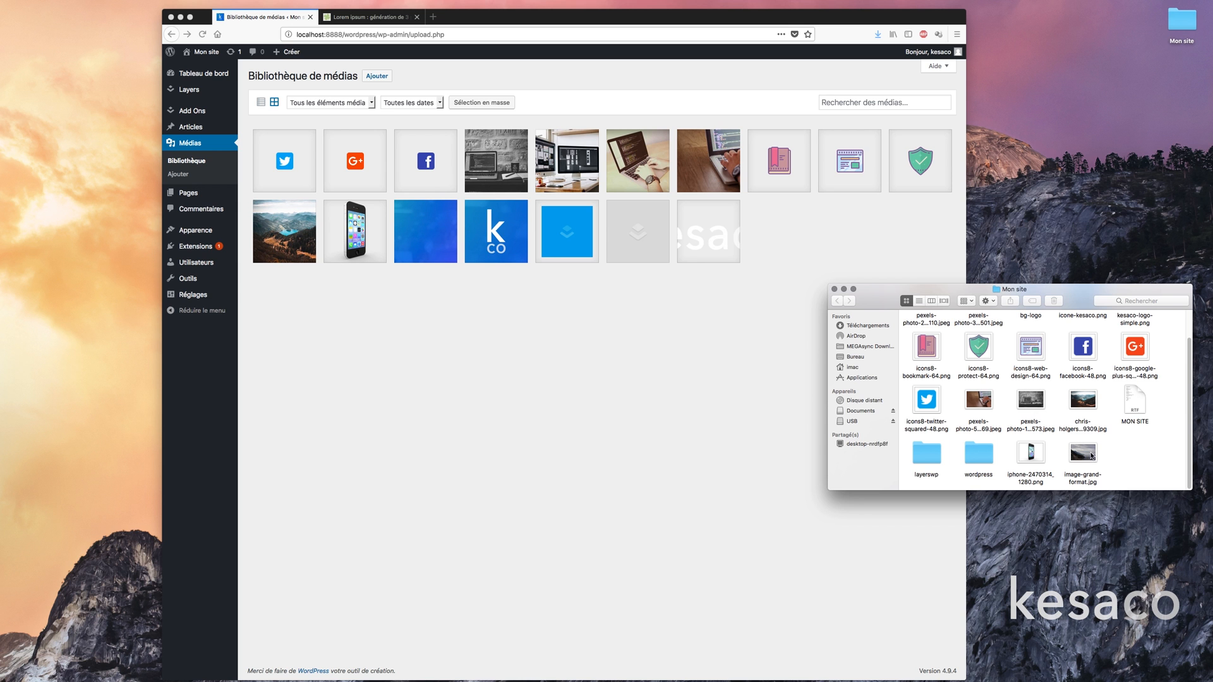
left_click_drag(1089, 457, 684, 266)
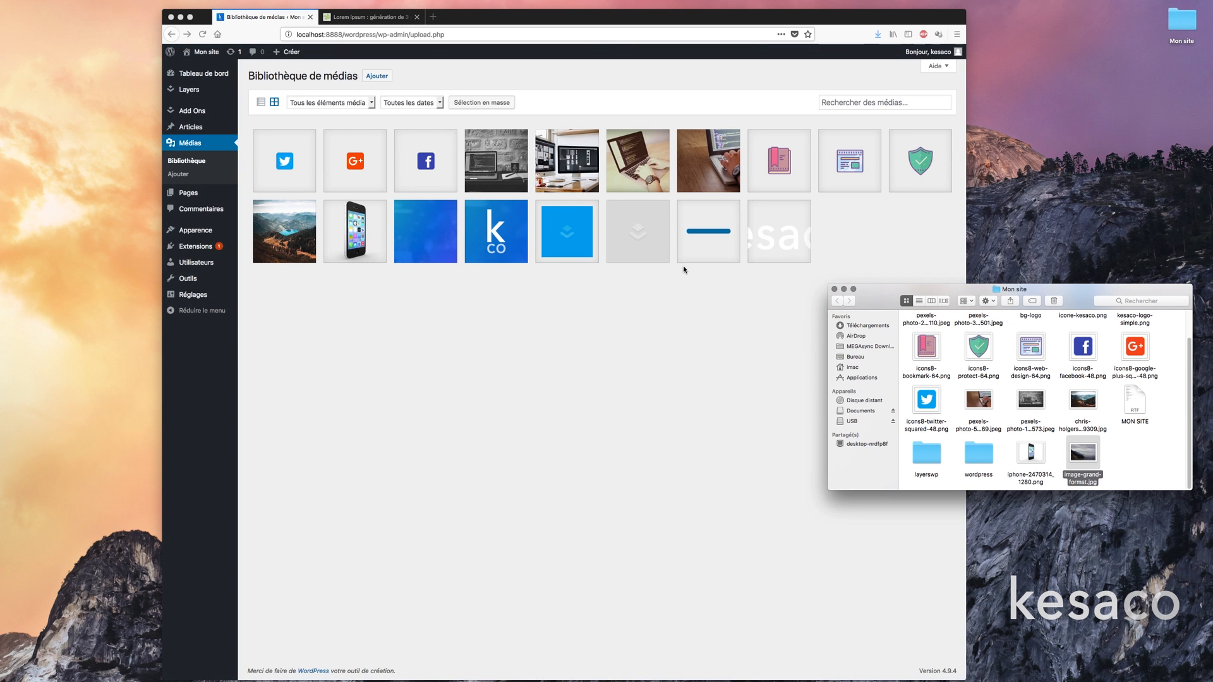
left_click(698, 313)
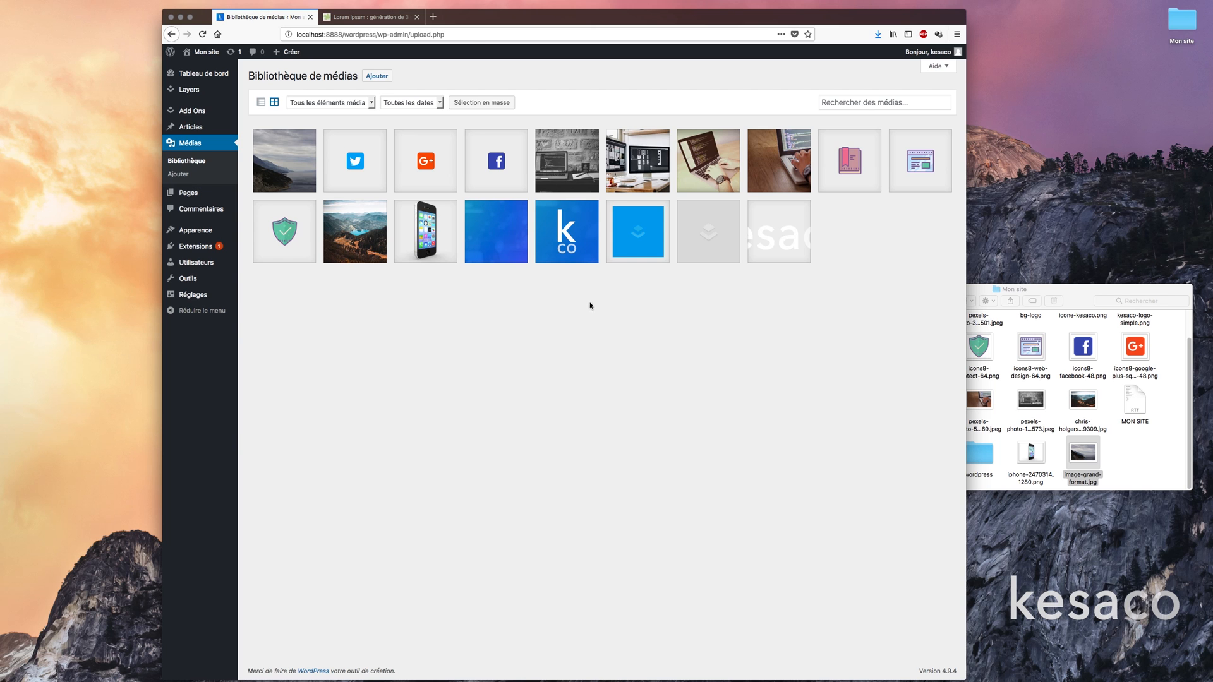
Show the file upload area, check the maximum upload file size, and close the area again
left_click(382, 78)
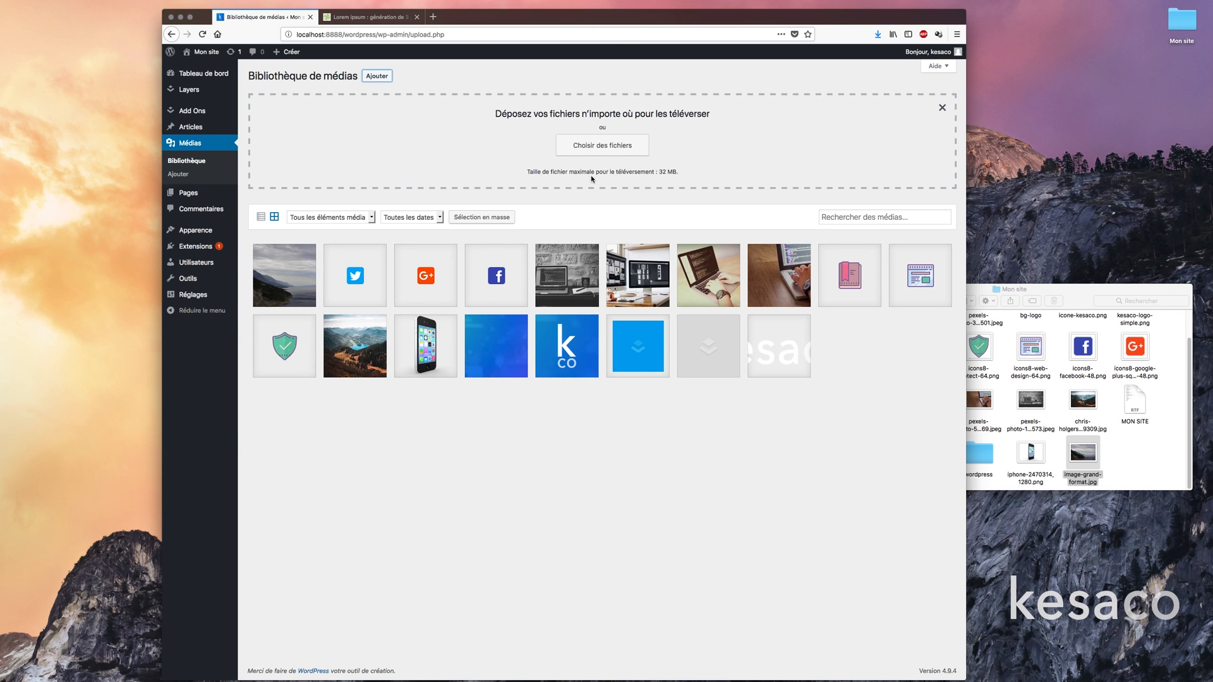
left_click_drag(528, 176, 680, 176)
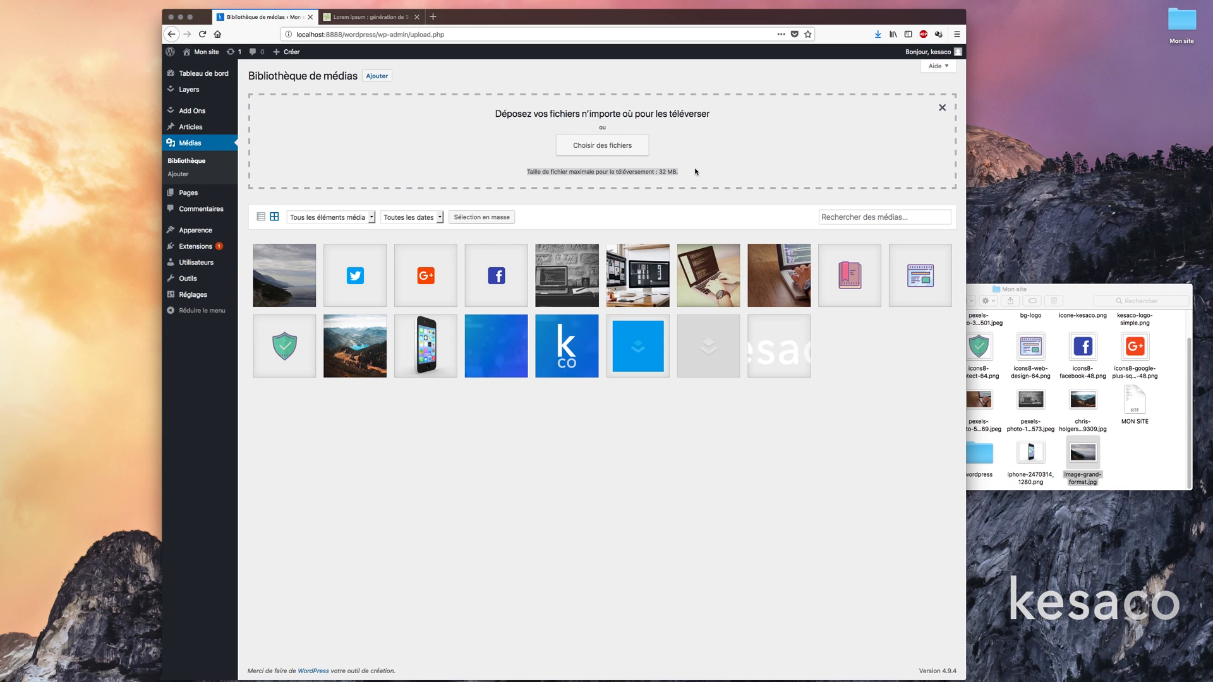
left_click(688, 184)
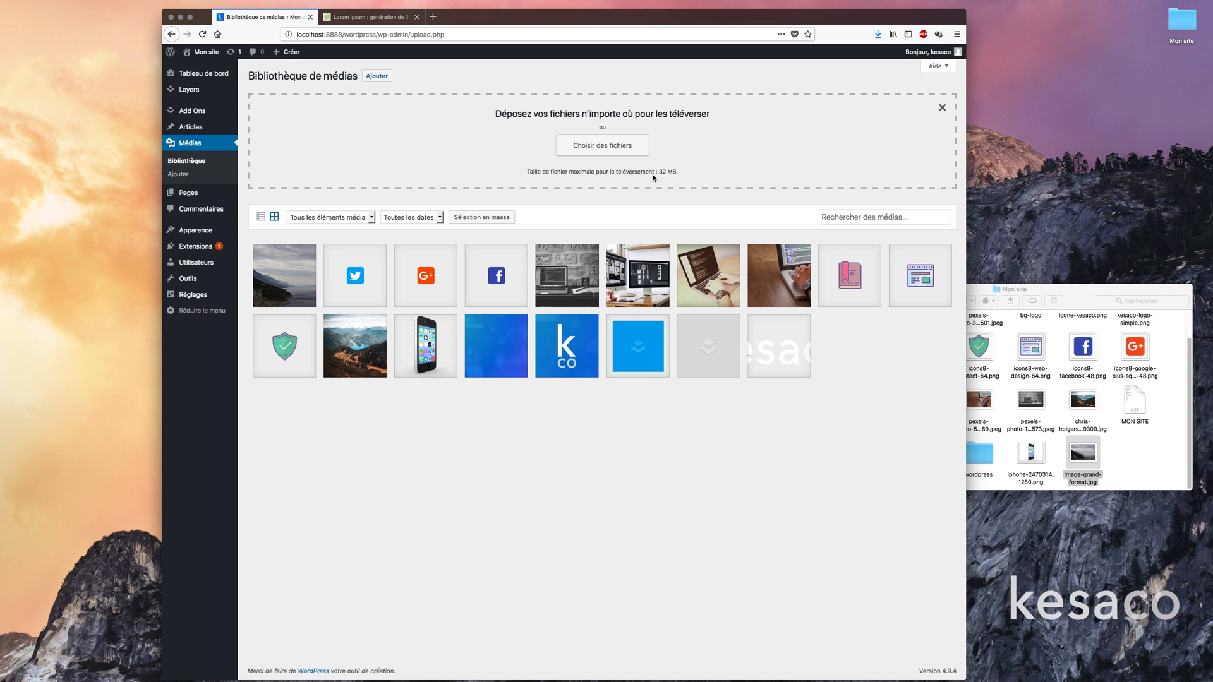
left_click(377, 76)
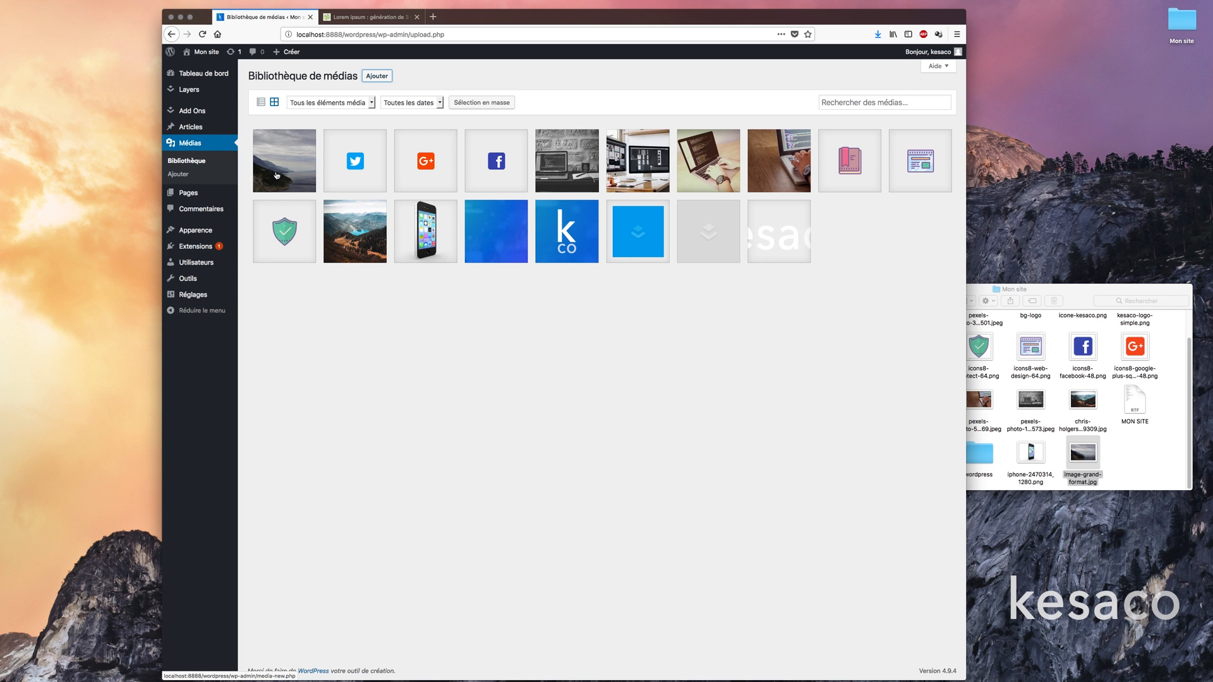
Open the attachment details of the uploaded coastal image and check its file size and dimensions
left_click(276, 175)
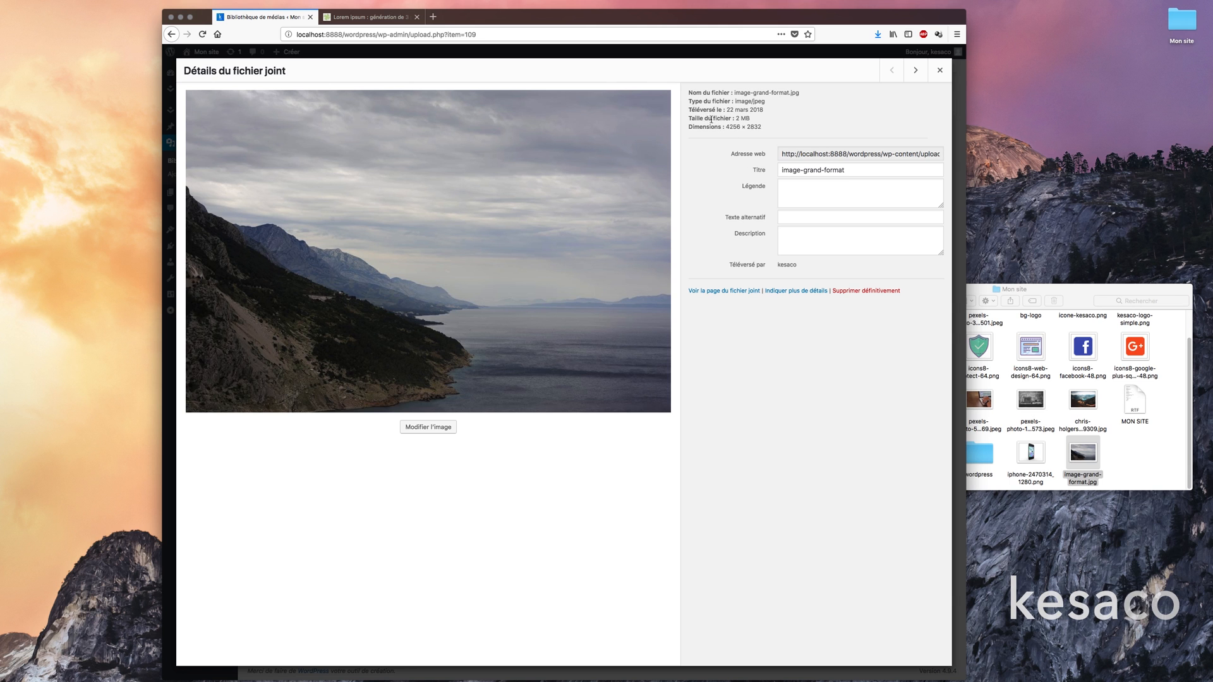
left_click_drag(736, 118, 764, 120)
left_click_drag(727, 127, 764, 126)
left_click(764, 128)
Edit the image and scale it to a new width of 3000 pixels, keeping its proportions
left_click(425, 430)
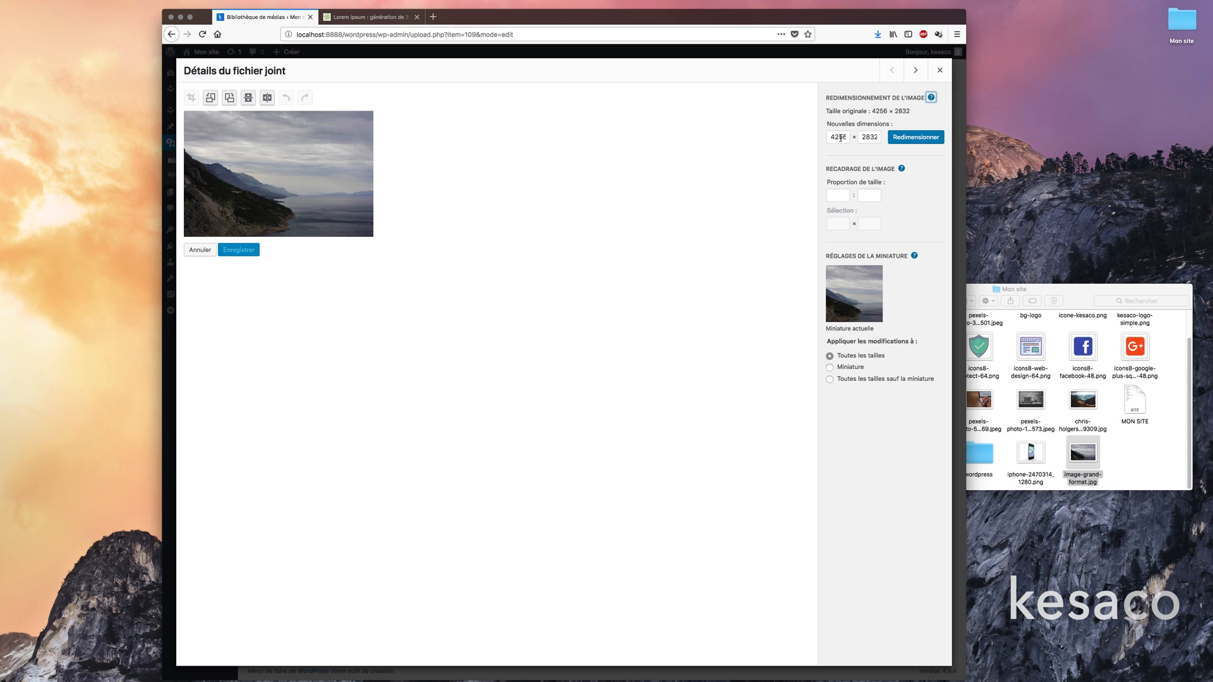
left_click_drag(833, 134, 853, 137)
type("3000")
left_click_drag(847, 139, 824, 141)
left_click(909, 139)
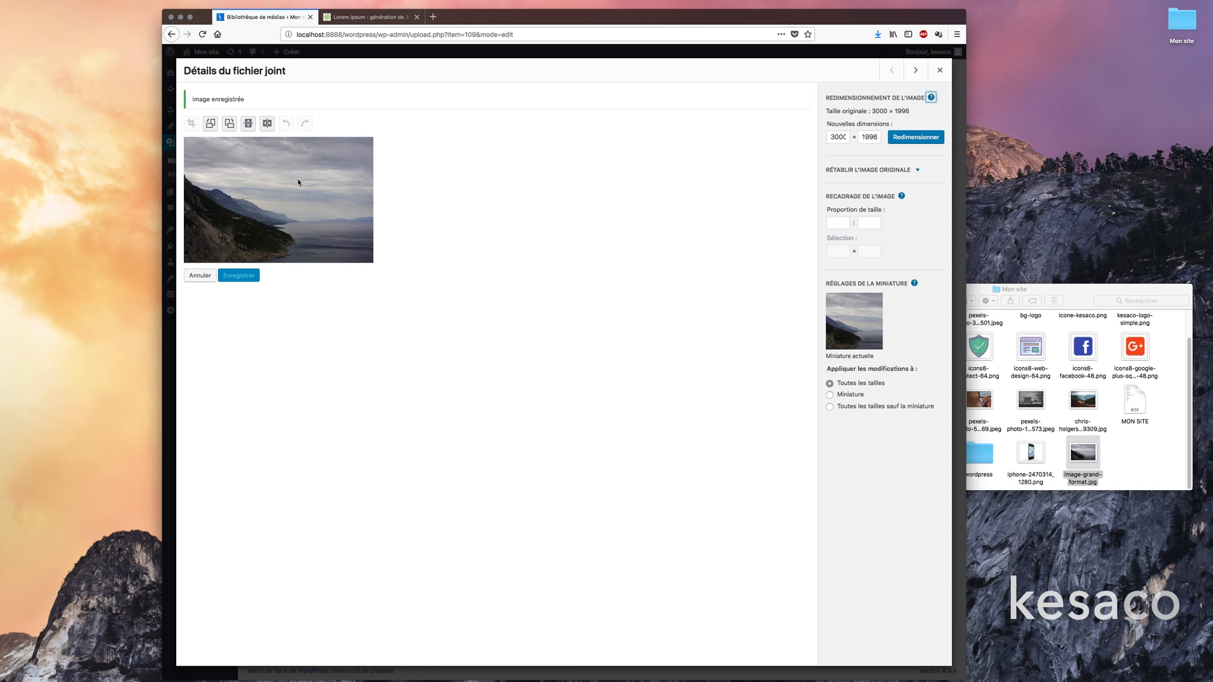
Try rotating the image and flipping it horizontally, returning it to its original orientation
left_click(230, 125)
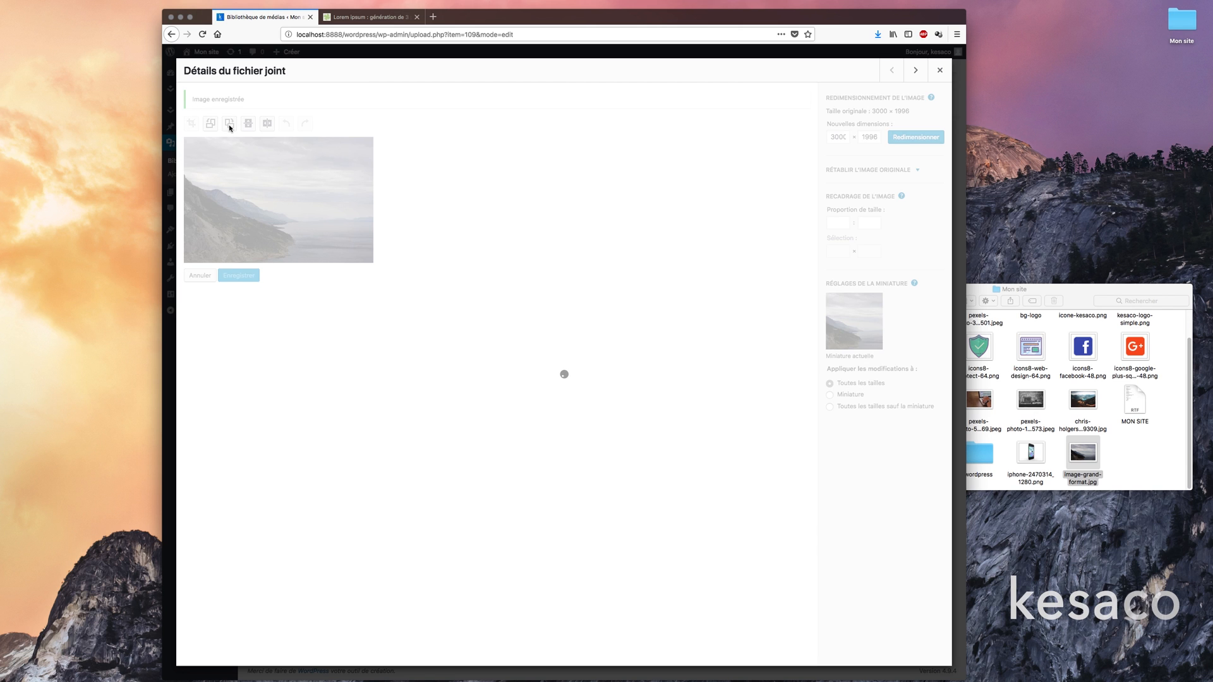
left_click(229, 125)
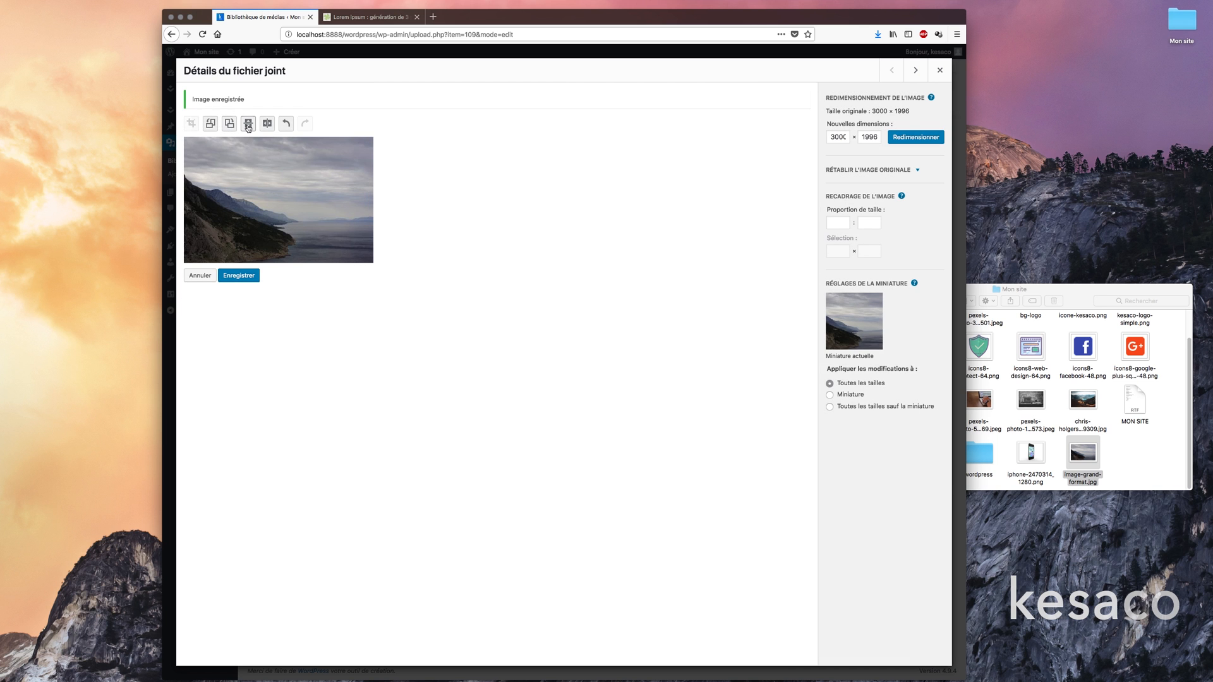
left_click(266, 125)
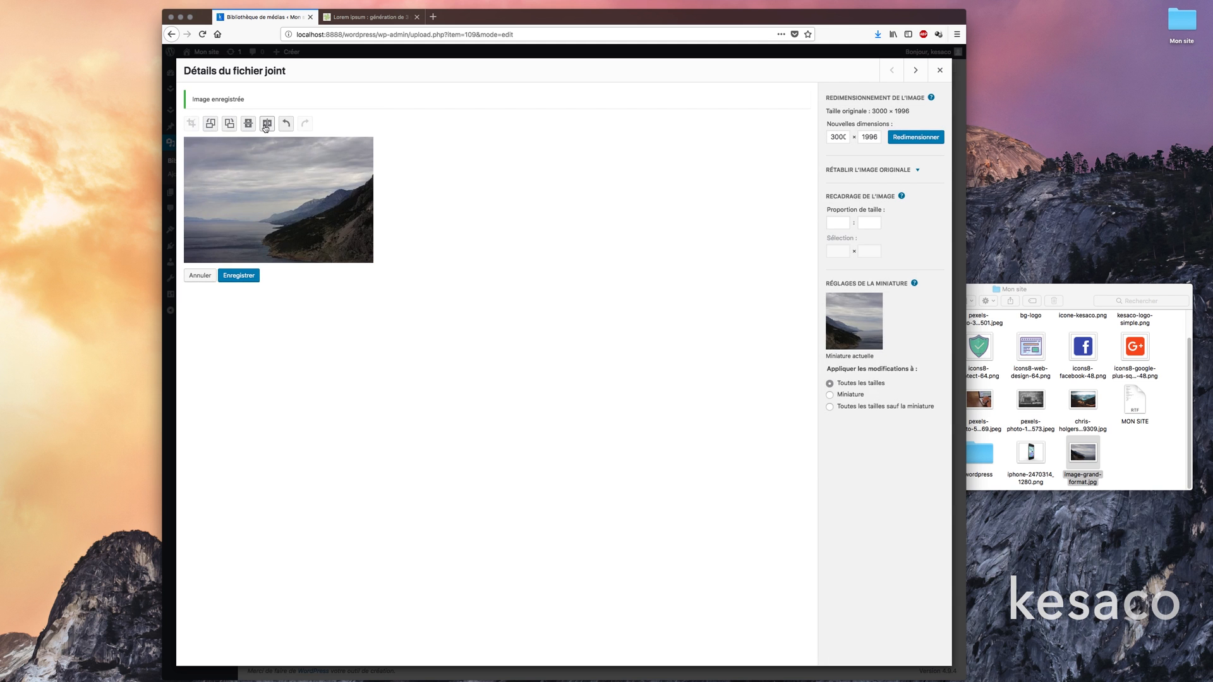
left_click(266, 125)
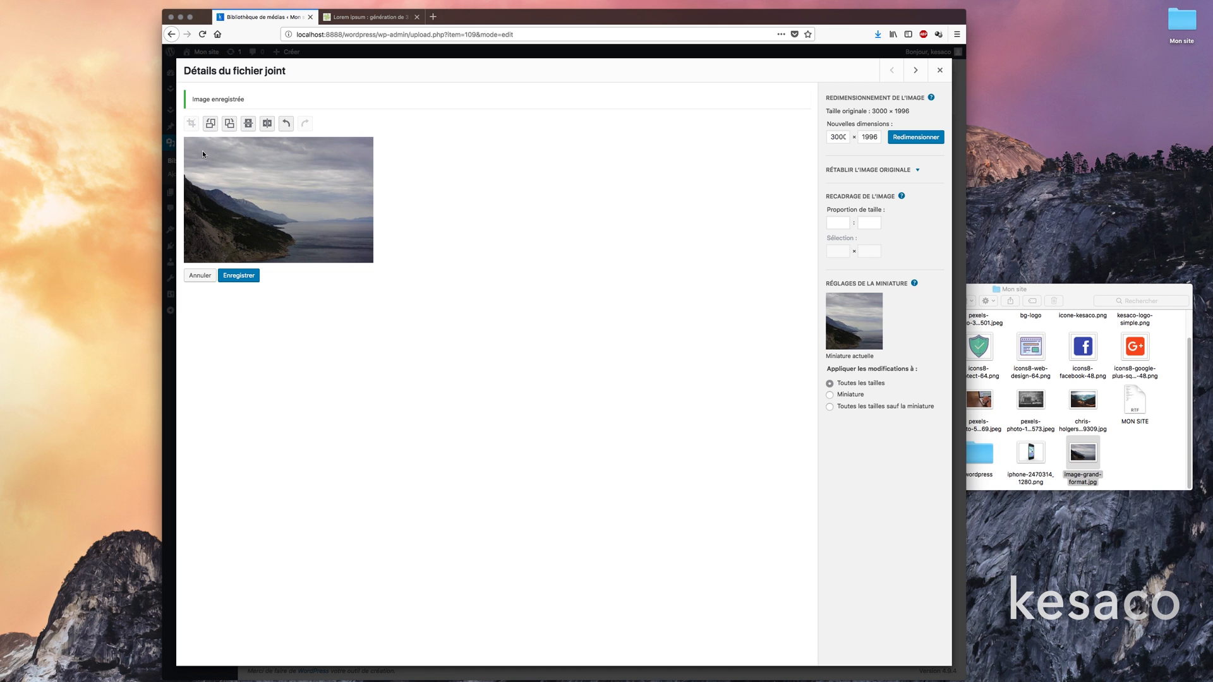
Crop the upper strip of sky off the image at full width, leaving about 3000 × 1417 pixels, and save the edited image
left_click_drag(203, 152, 352, 254)
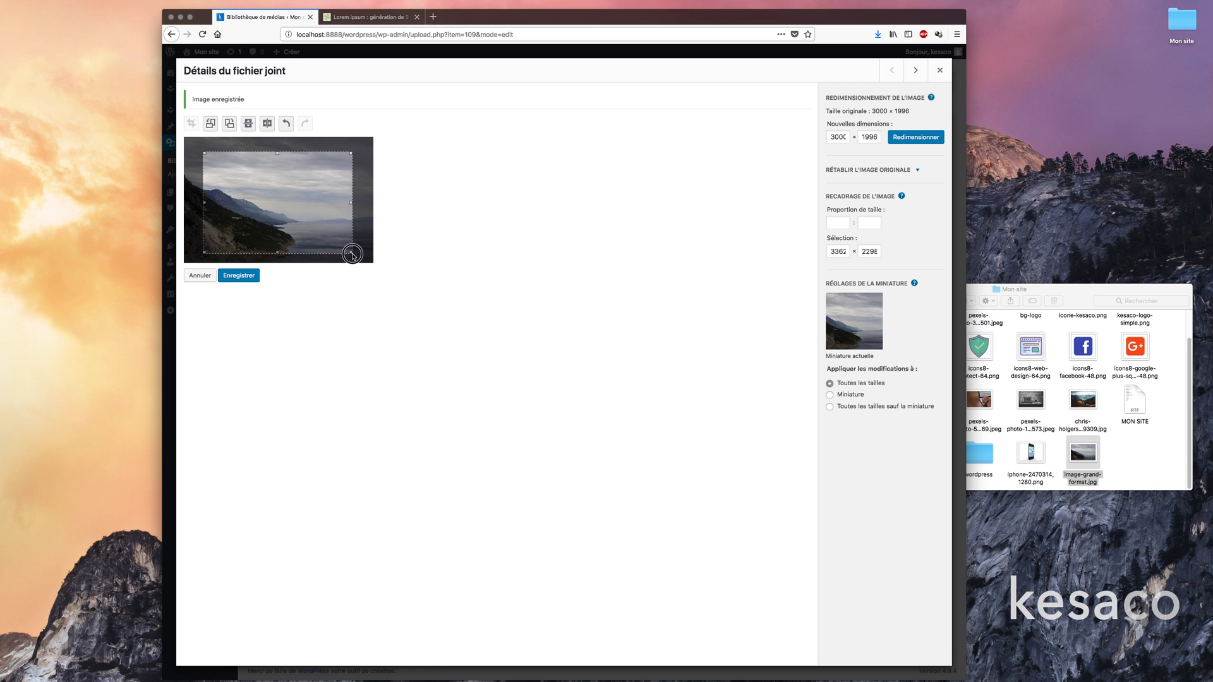
left_click_drag(277, 156, 259, 172)
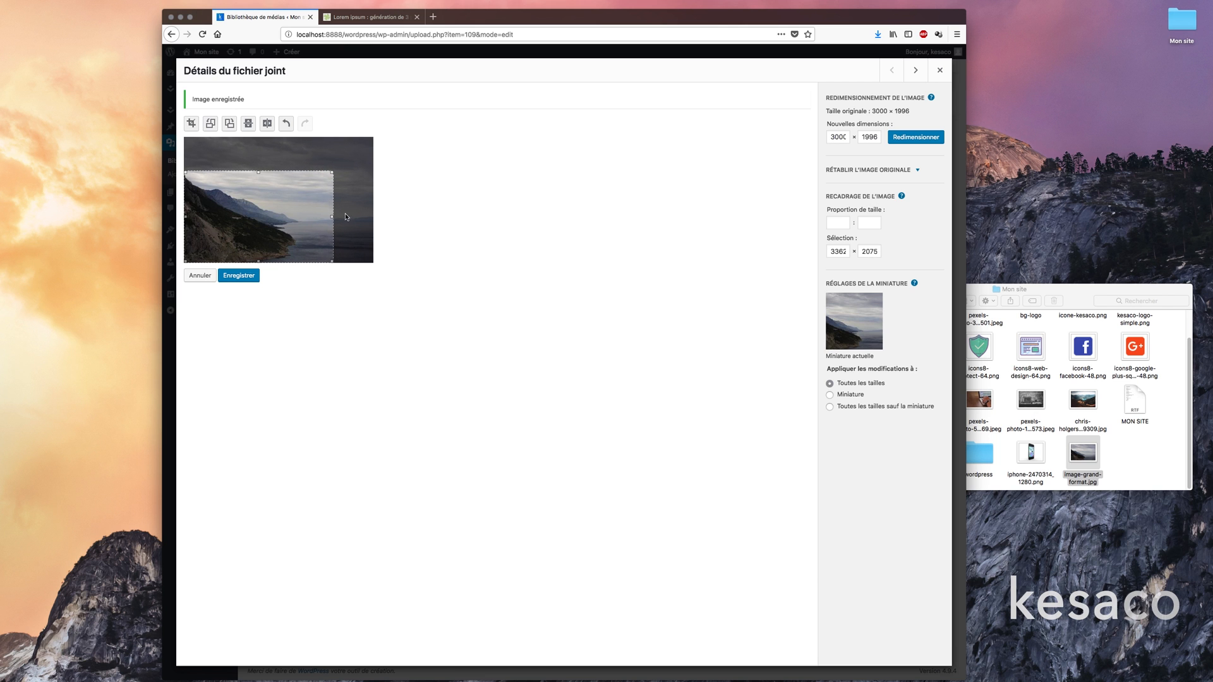
left_click_drag(333, 218, 372, 218)
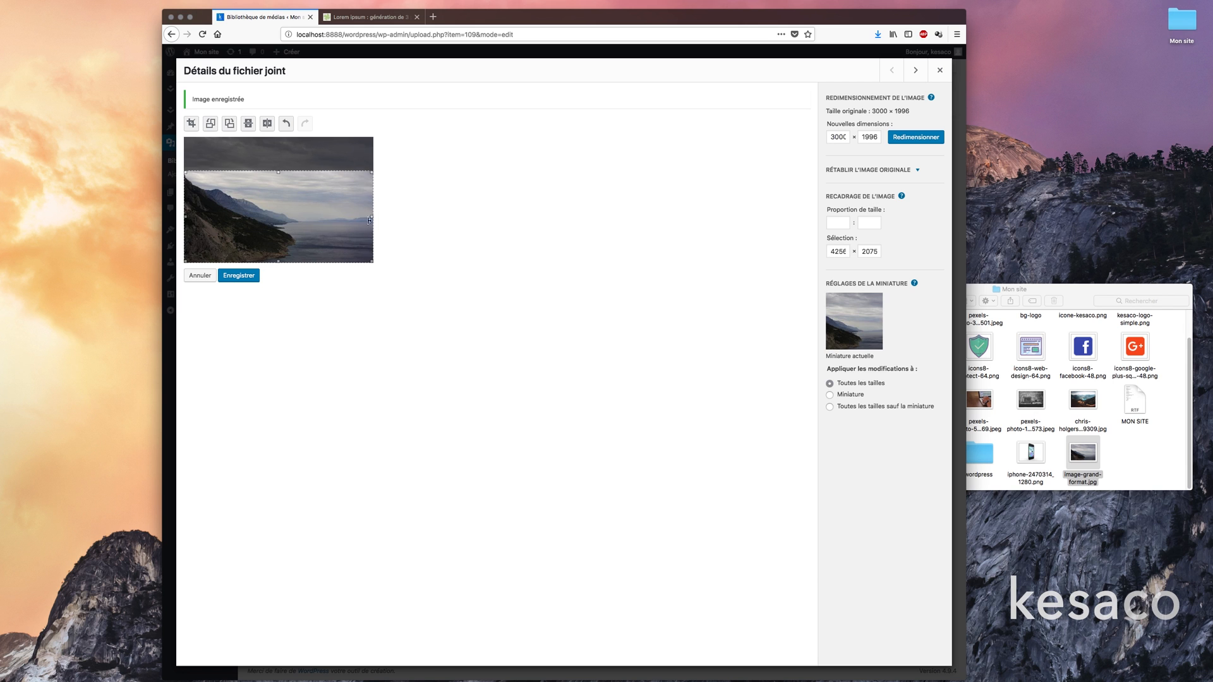
left_click_drag(280, 171, 281, 174)
left_click(192, 124)
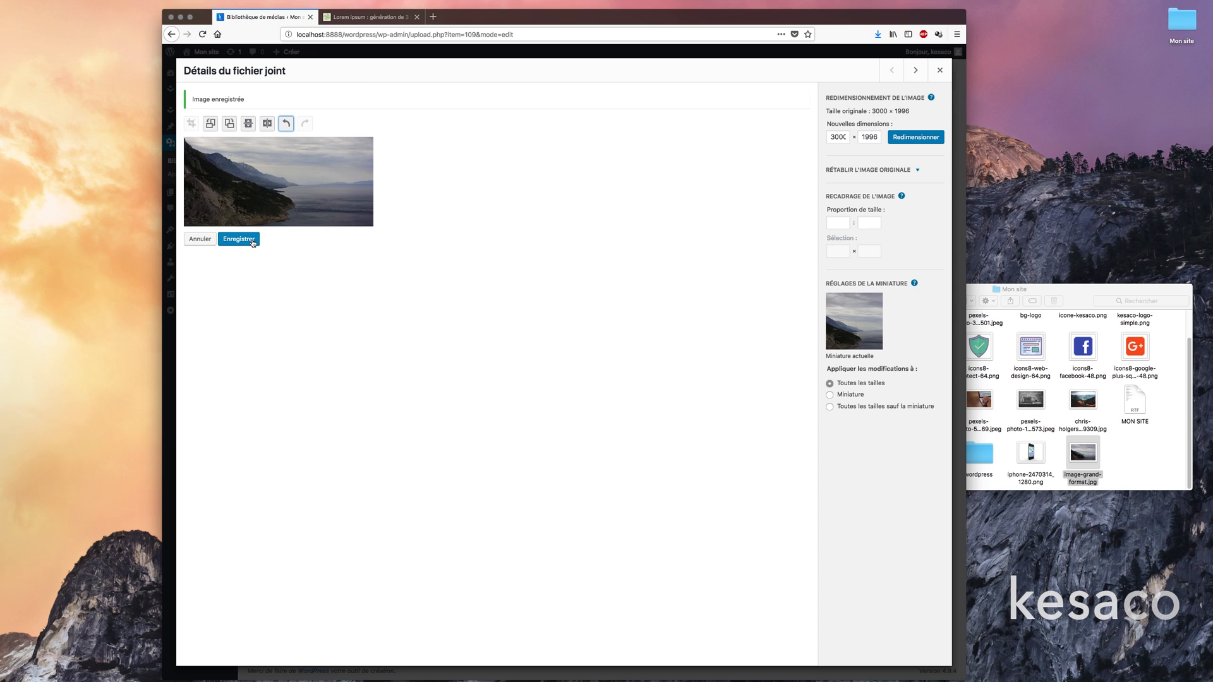
left_click(253, 243)
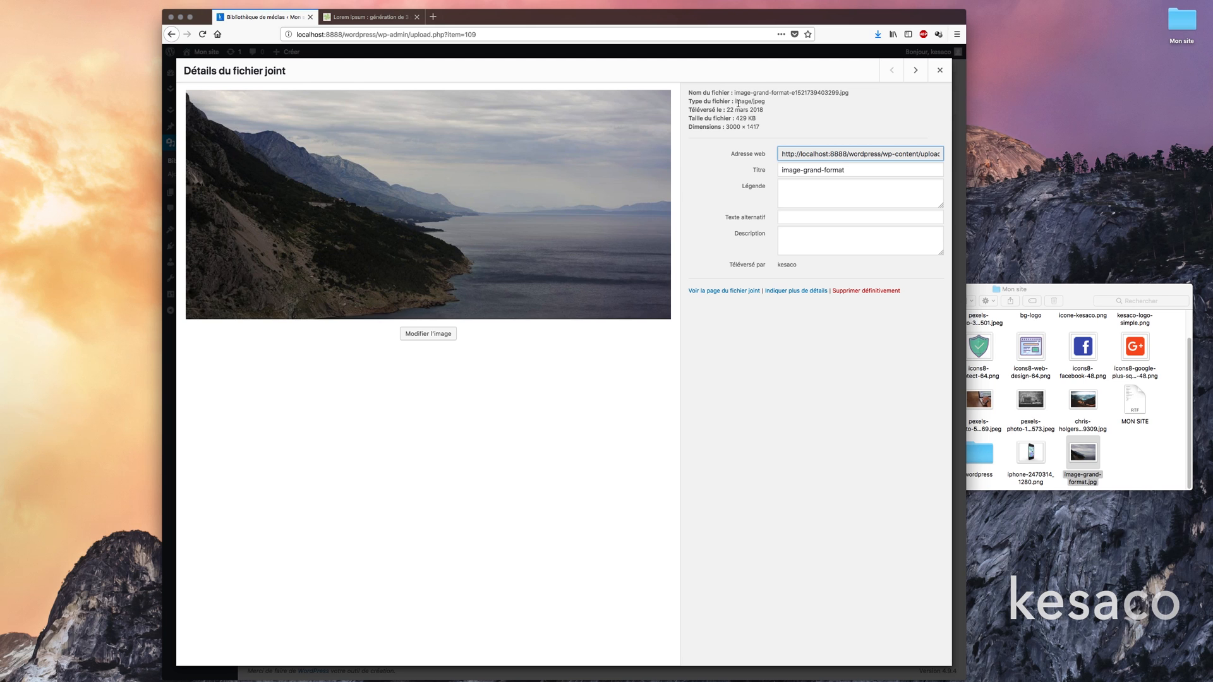
Check the edited image's new dimensions and file size in its details, and return to the media library
double_click(736, 127)
double_click(753, 126)
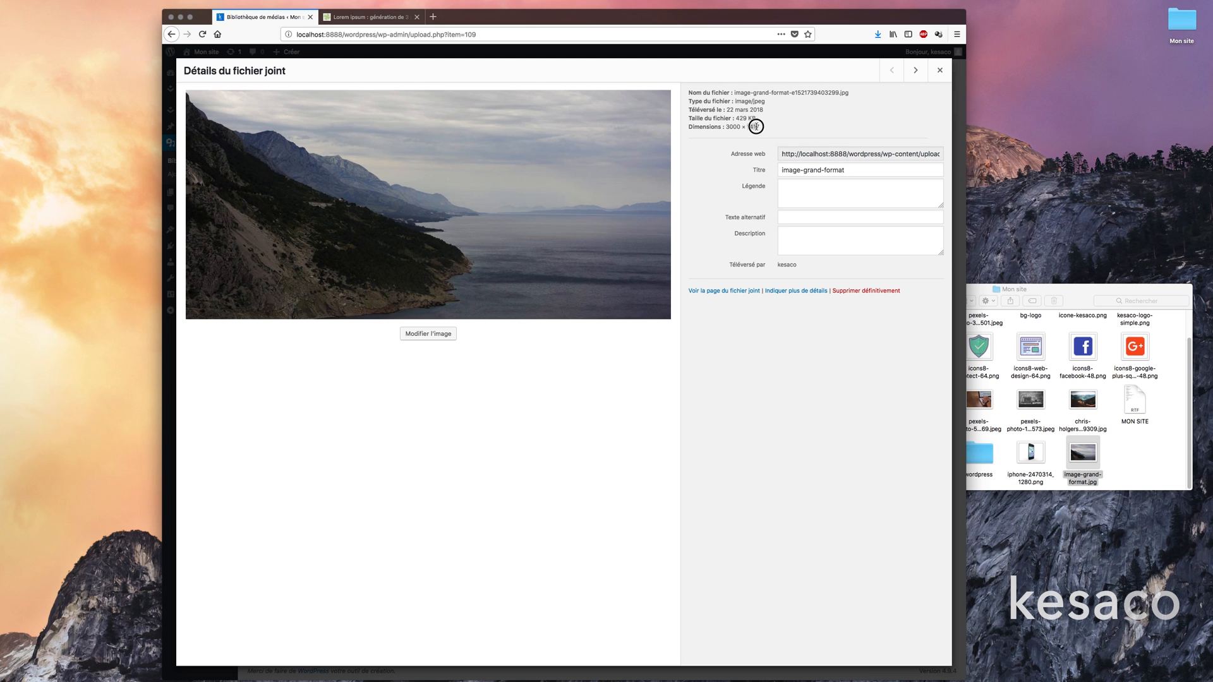
left_click(750, 127)
double_click(753, 127)
left_click(753, 126)
left_click_drag(736, 118, 756, 118)
left_click(760, 119)
left_click_drag(735, 119, 758, 119)
left_click(743, 118)
left_click_drag(736, 118, 760, 119)
left_click(738, 118)
key("Escape")
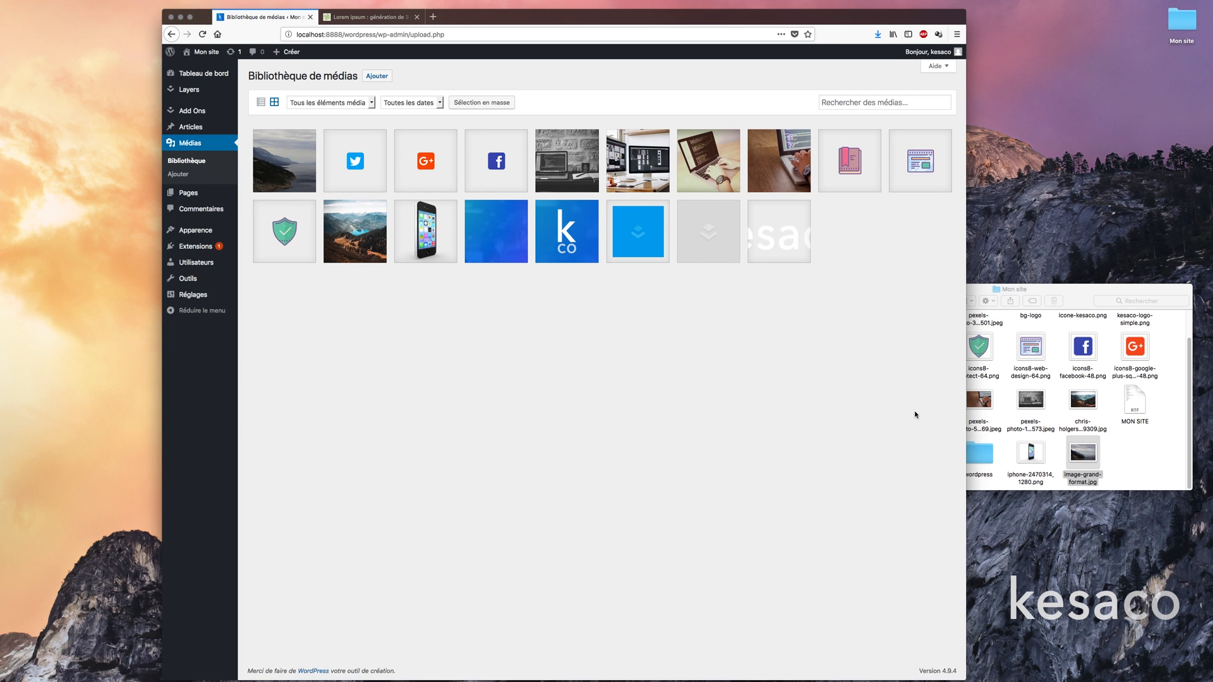
Upload the MON SITE document from the Mon site folder to the media library and check its web address in the file details
left_click(1136, 402)
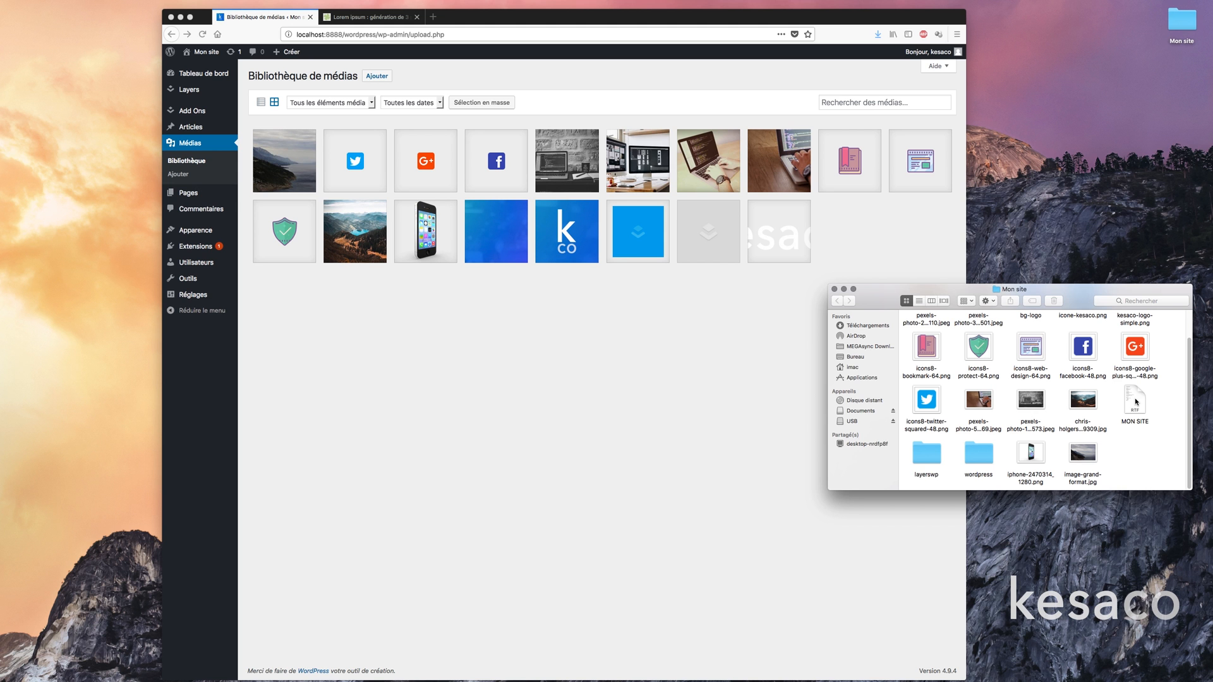
left_click_drag(1136, 402, 674, 340)
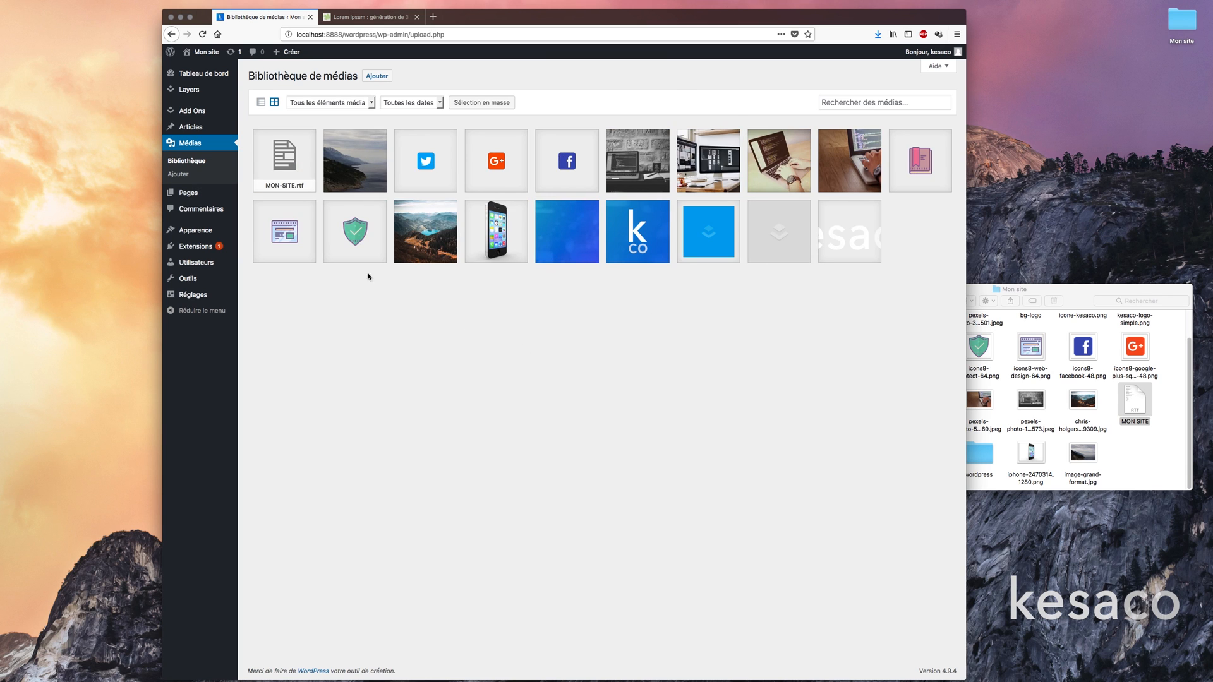
left_click(301, 152)
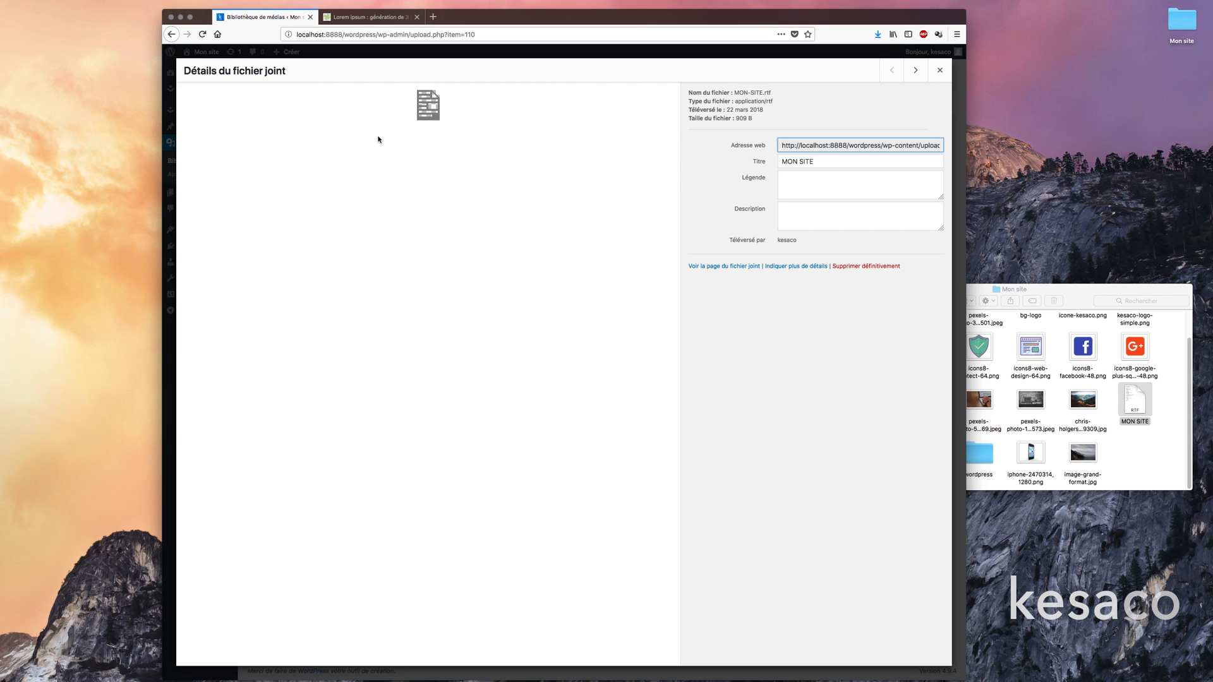
left_click_drag(781, 145, 955, 143)
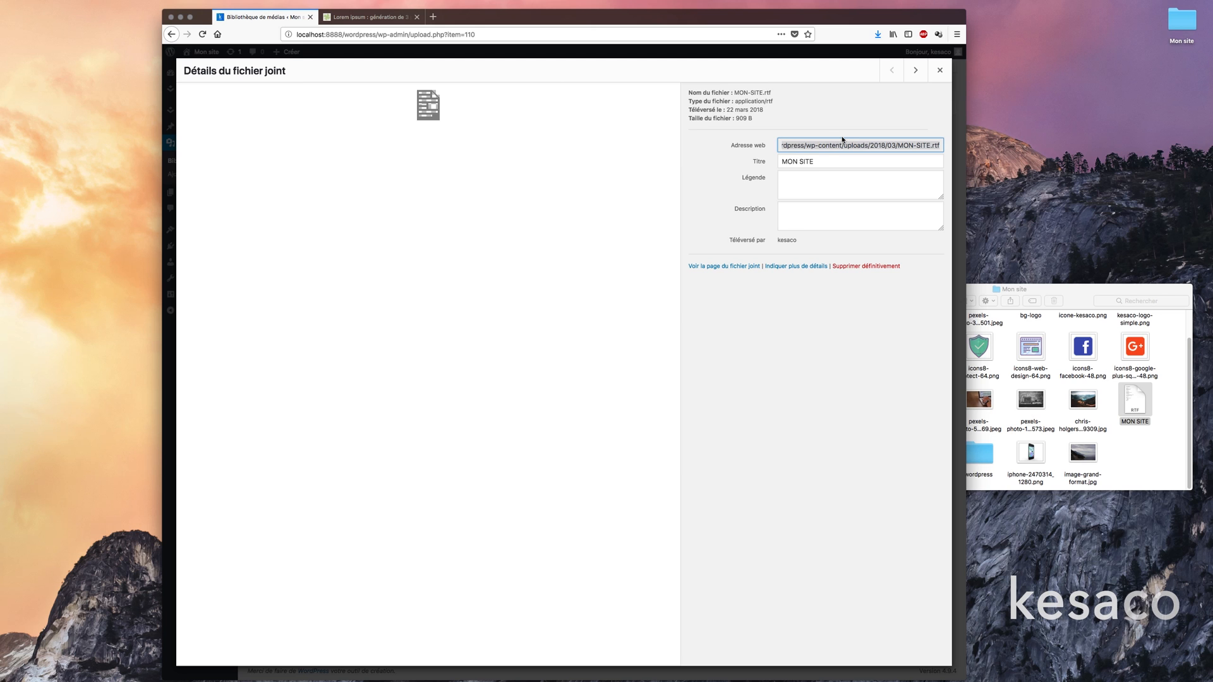
left_click(945, 79)
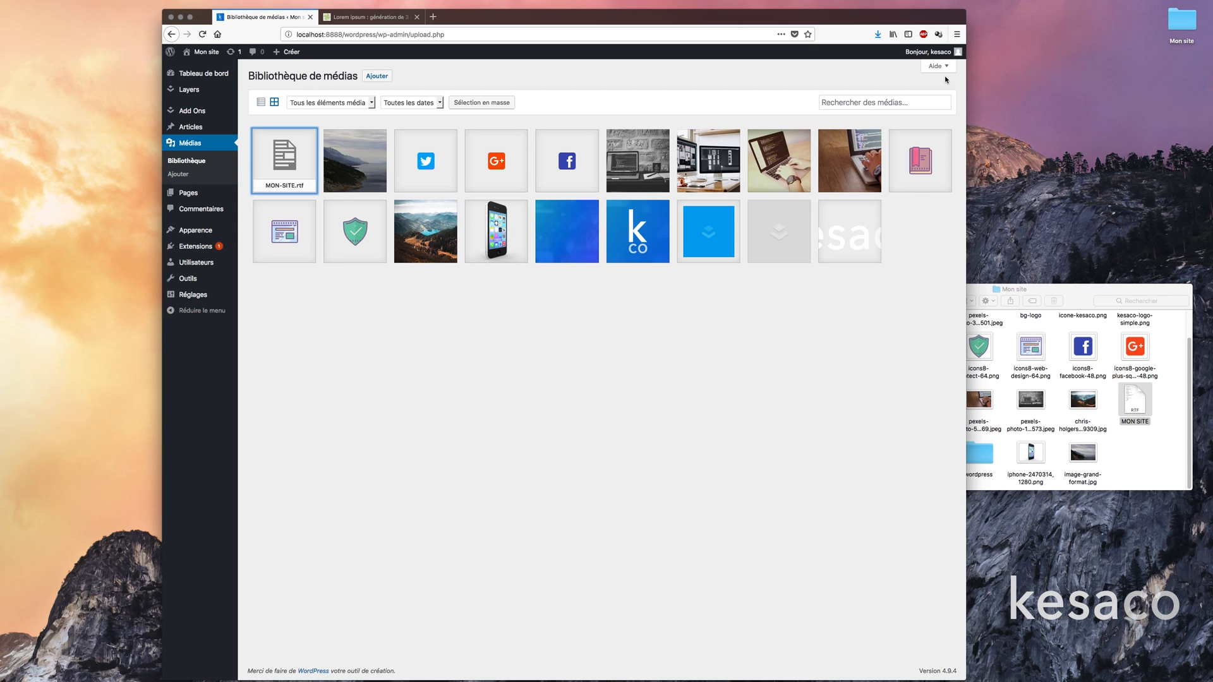
left_click(340, 311)
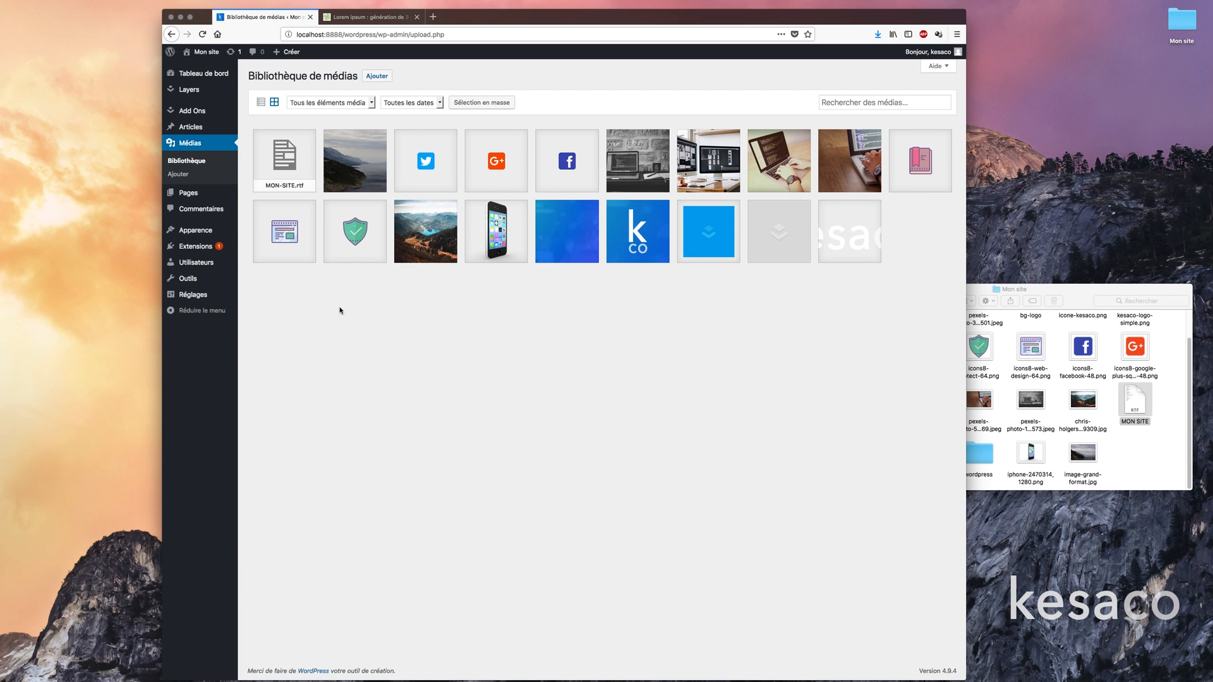